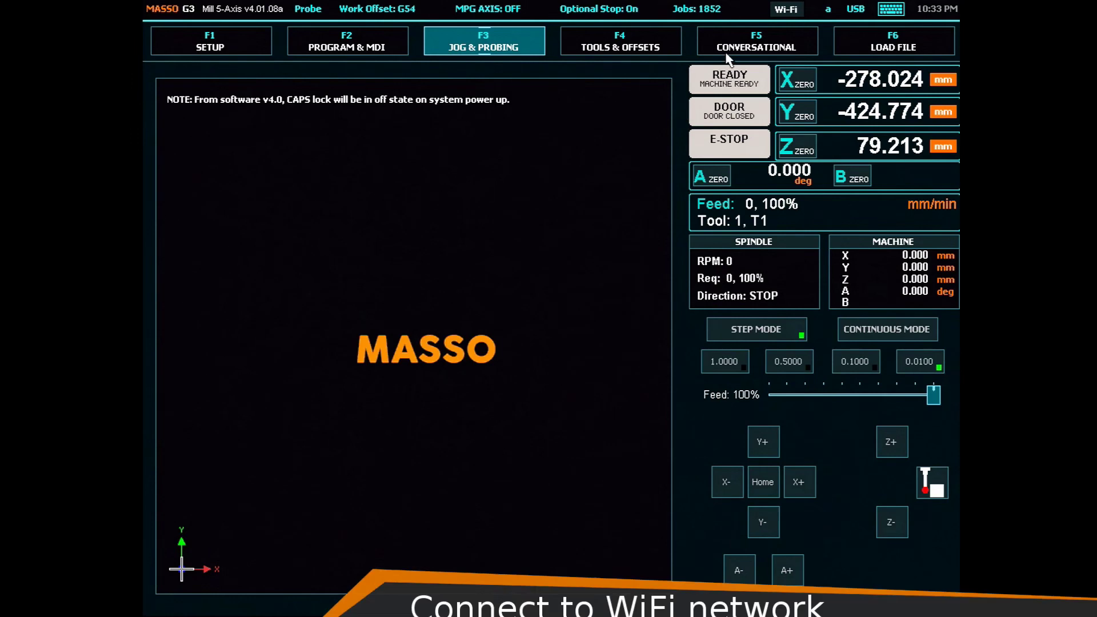
- Join the controller to the HTG Wi-Fi network by entering its security key and connecting
left_click(786, 10)
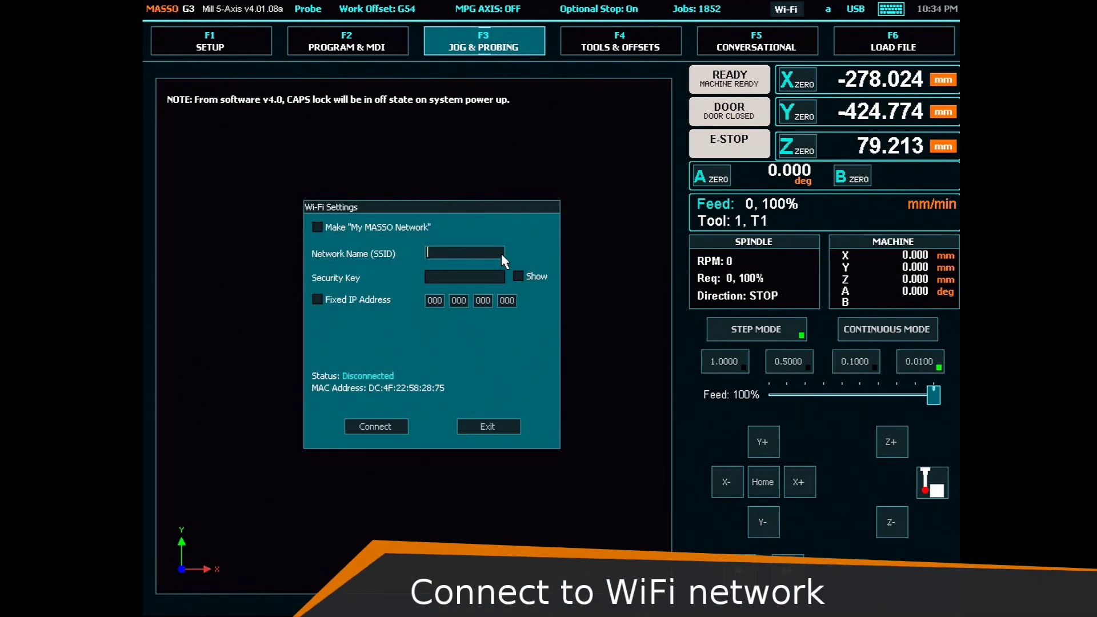
type("HTG")
left_click(476, 282)
type("********")
left_click(392, 432)
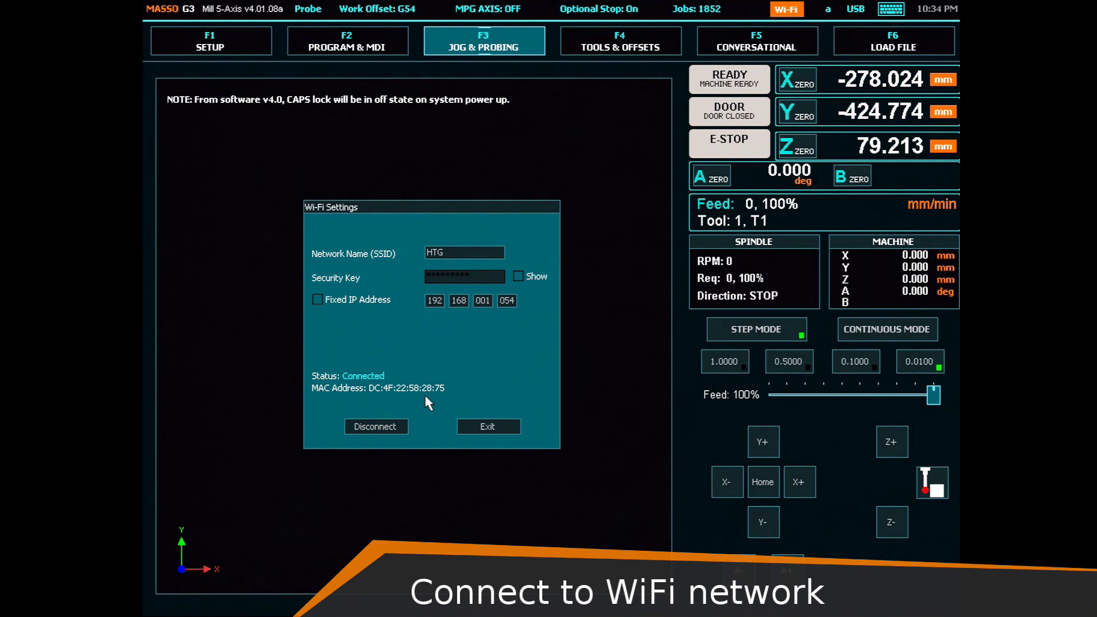
- Disconnect and assign fixed IP 192.168.001.222, subnet 255.255.255.000, gateway 192.168.001.001
left_click(396, 426)
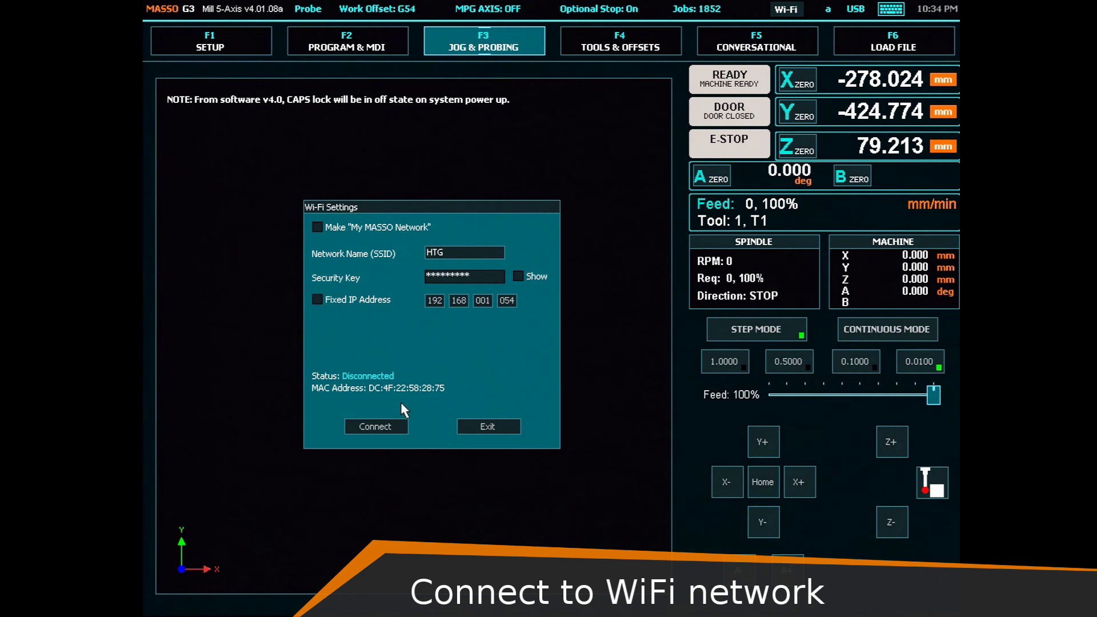
left_click(317, 300)
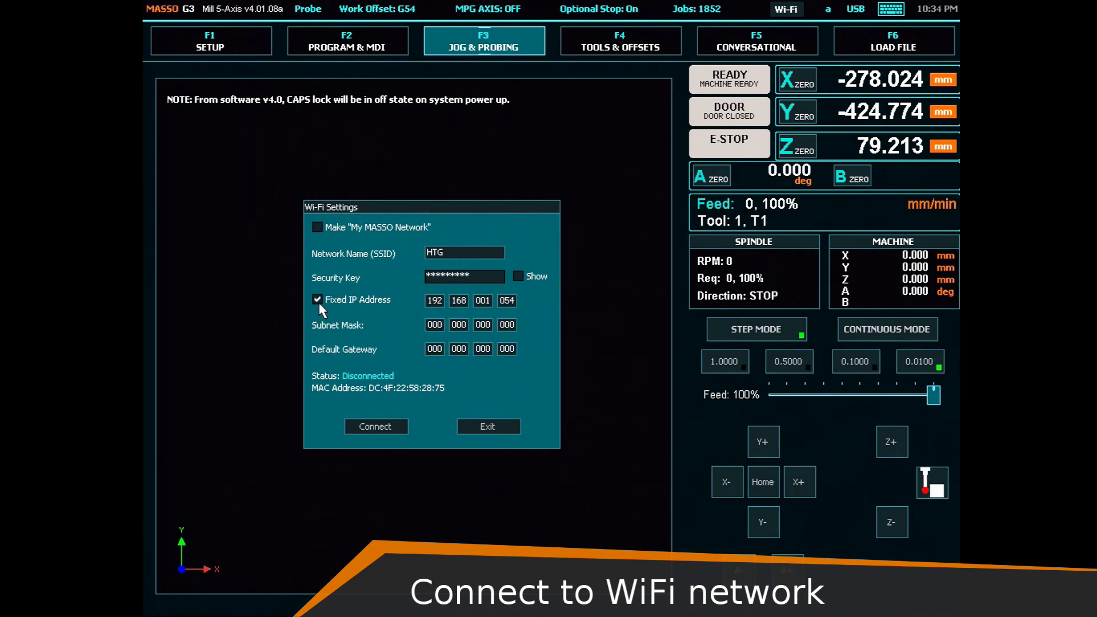
left_click(431, 304)
type("192168001222255255255000192168001001")
- Reconnect the controller to HTG using the new fixed IP settings
left_click(392, 425)
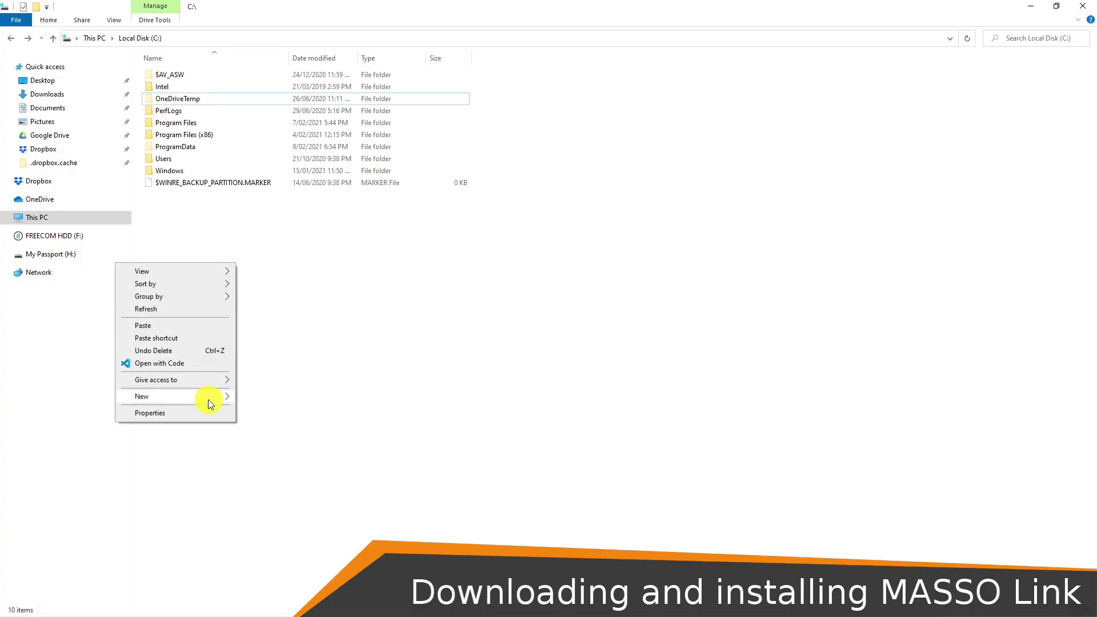
- Create a new folder named 'MASSO Link' on the C: drive
mouse_move(208, 399)
left_click(267, 400)
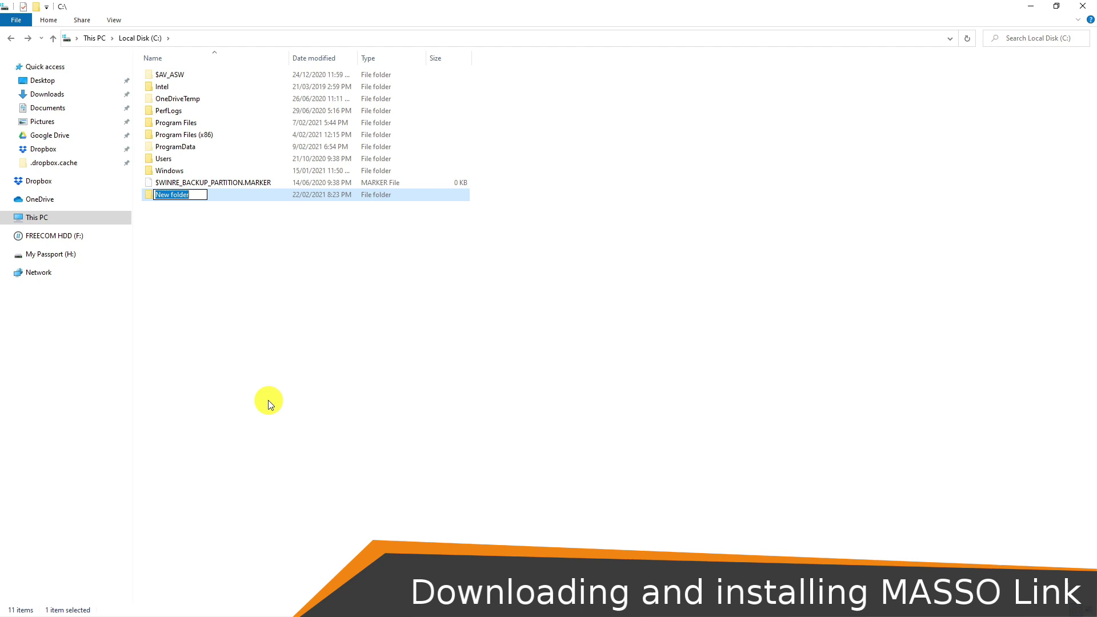
type("MASSO Link")
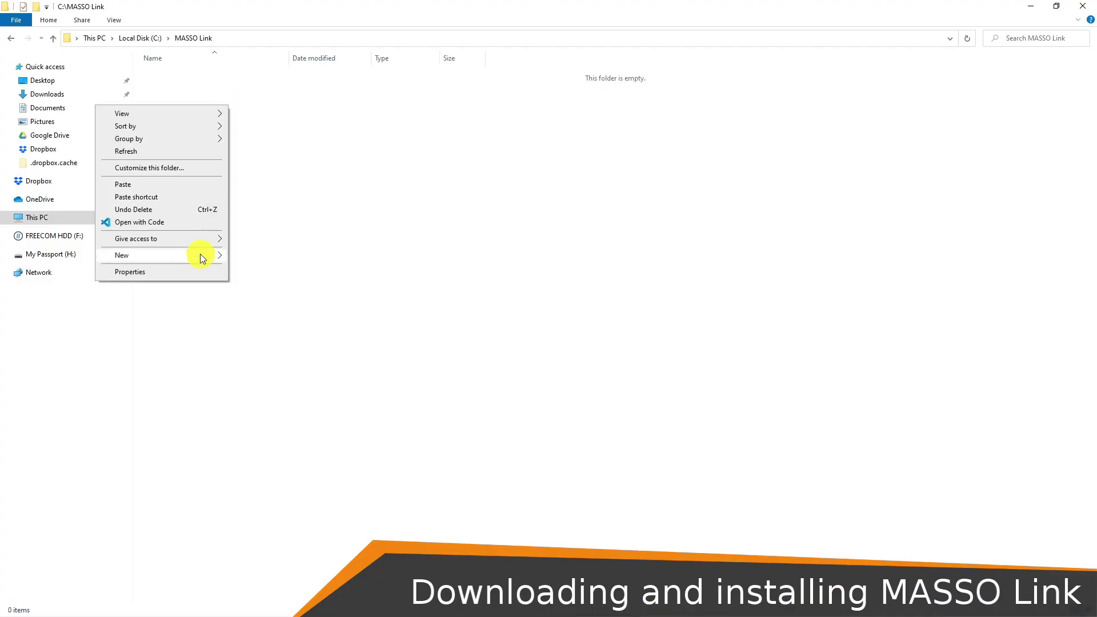
- Inside MASSO Link, create two subfolders named Router and Lathe
mouse_move(198, 255)
left_click(248, 255)
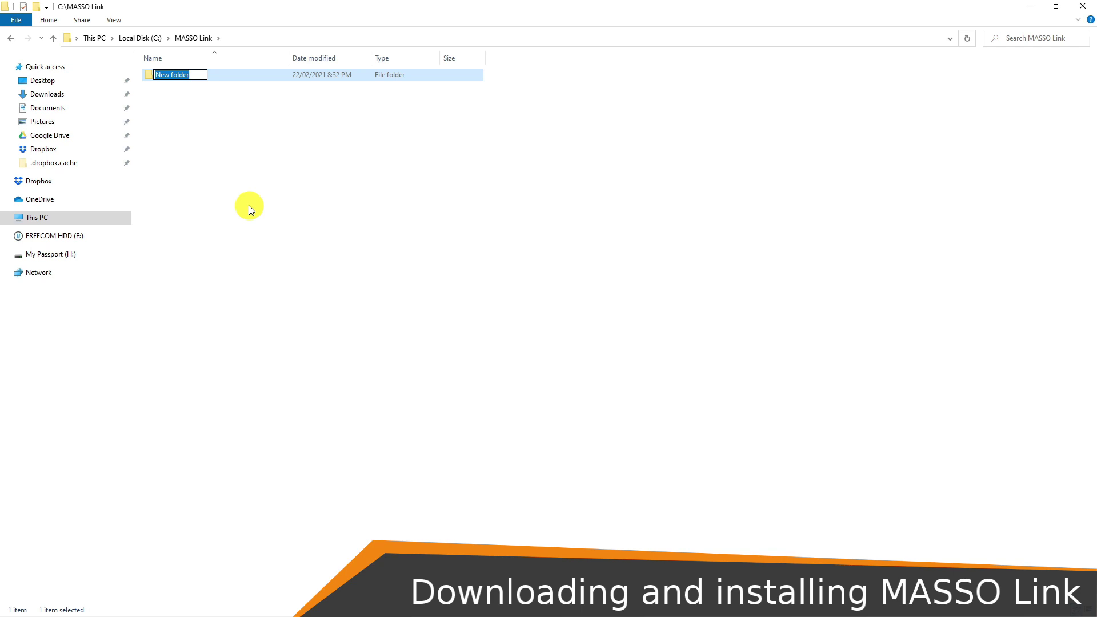
type("Router")
left_click(217, 134)
right_click(215, 132)
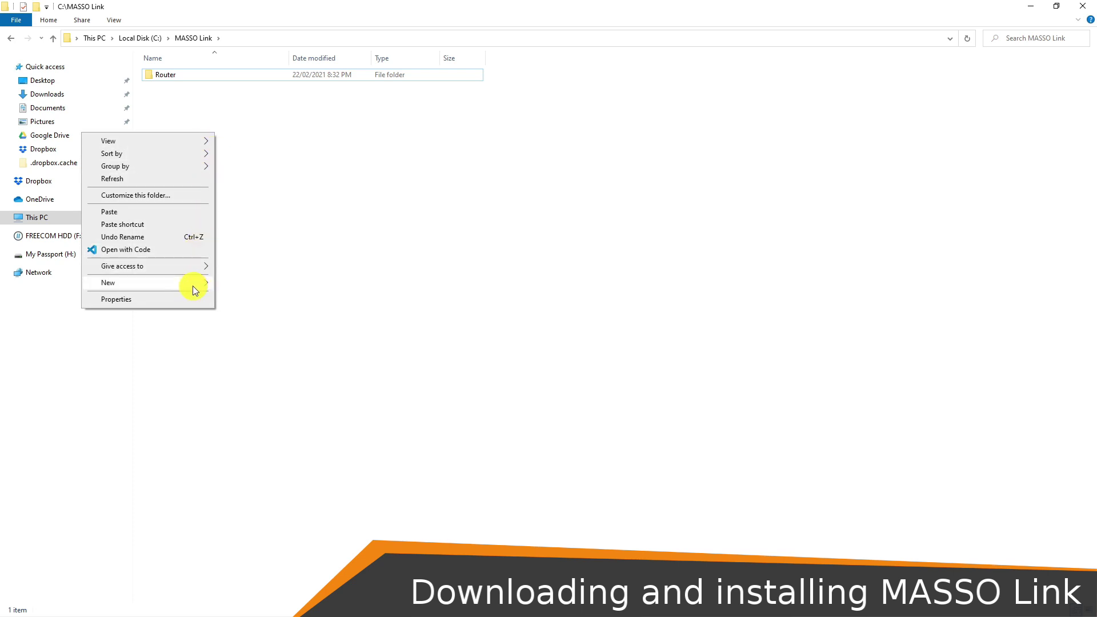
mouse_move(193, 285)
left_click(238, 287)
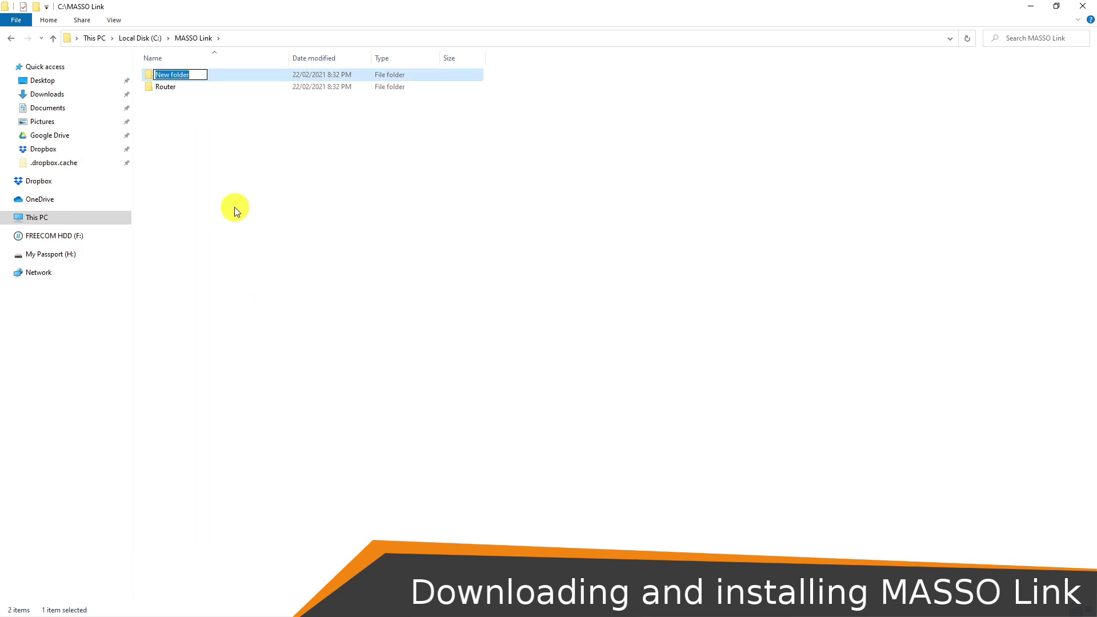
type("Lathe")
left_click(183, 123)
- Paste a copy of MASSO Link.exe into both the Router and Lathe folders
double_click(184, 89)
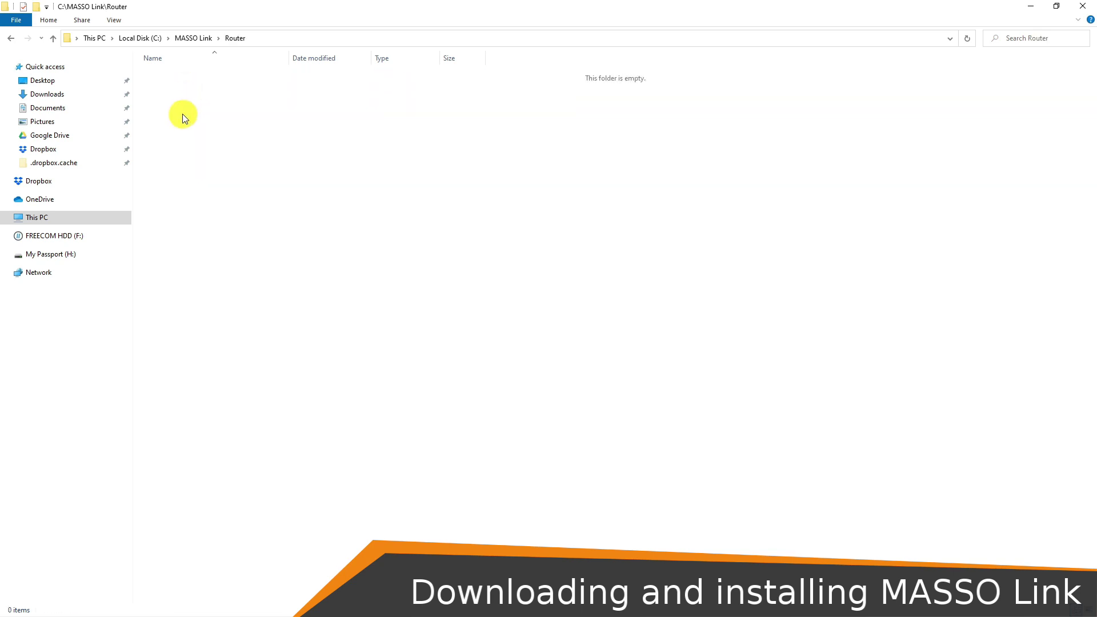
right_click(183, 114)
left_click(169, 194)
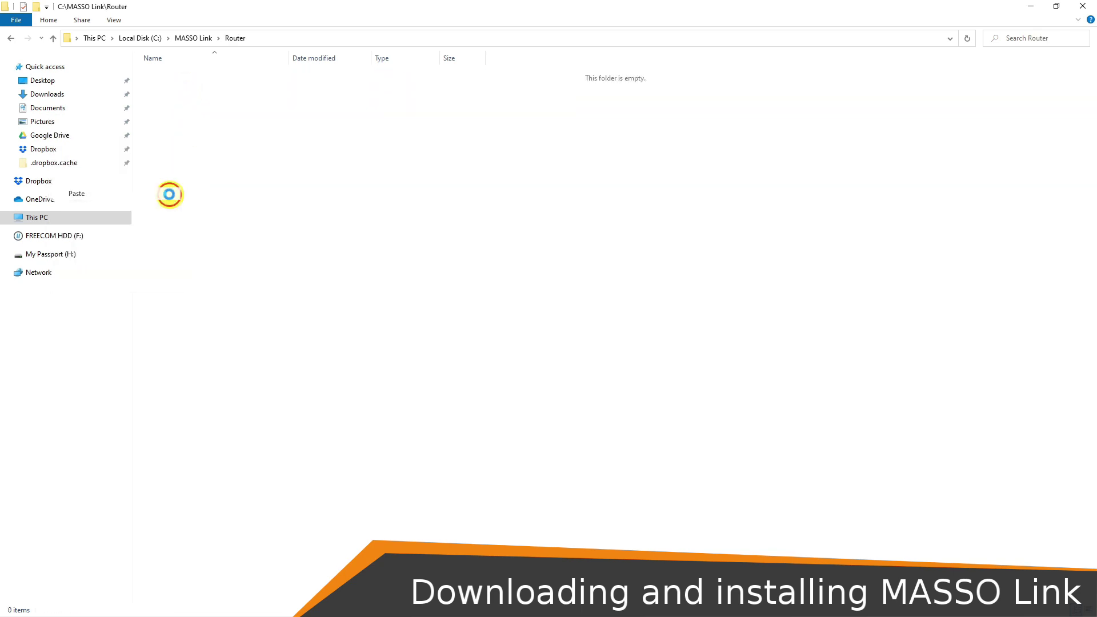
left_click(11, 39)
double_click(172, 74)
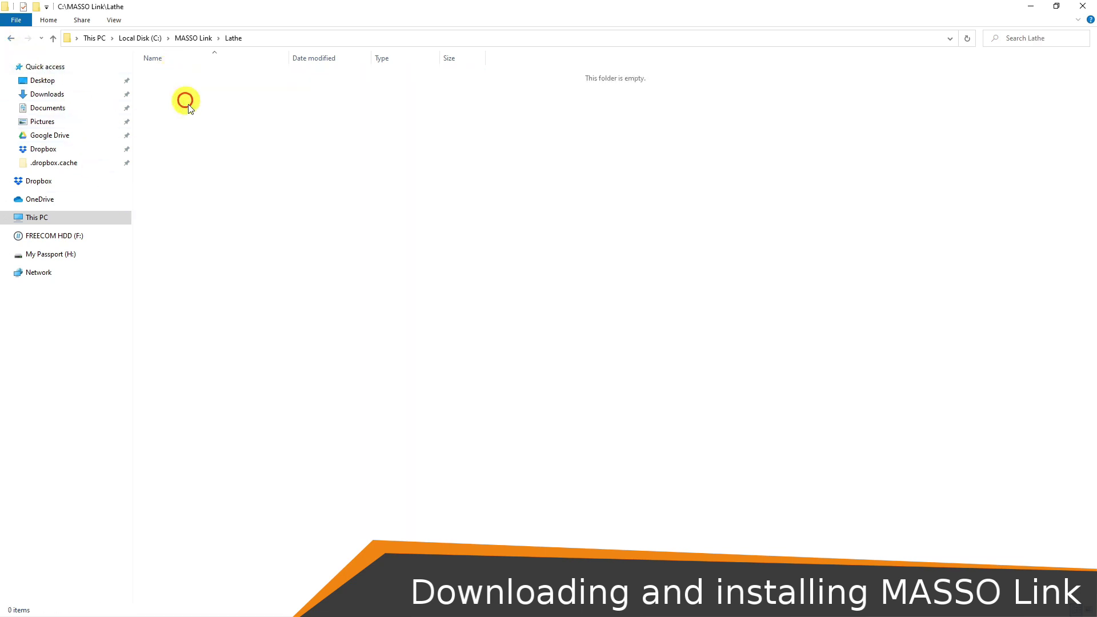
right_click(209, 137)
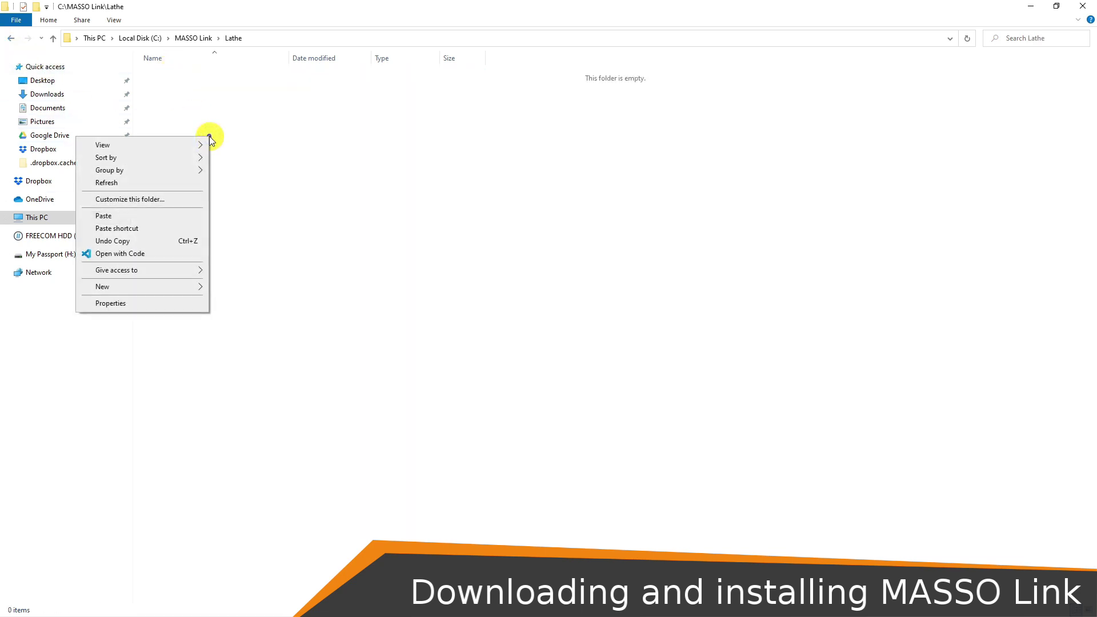
left_click(180, 215)
key("alt+Left")
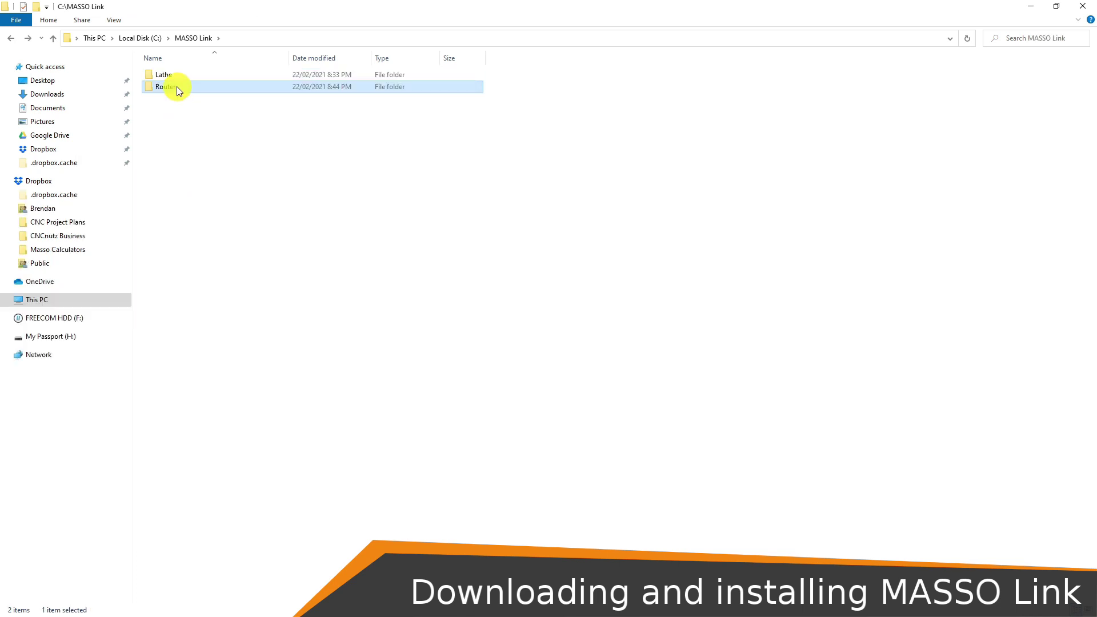
- Send the Router copy of MASSO Link.exe to the desktop as a shortcut
double_click(176, 87)
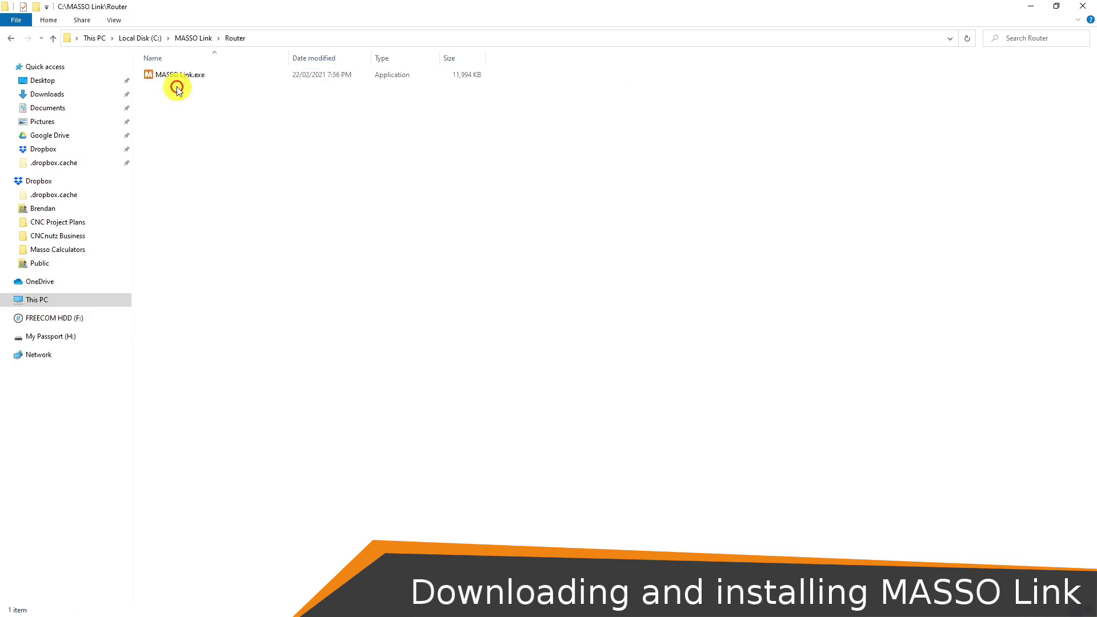
right_click(183, 75)
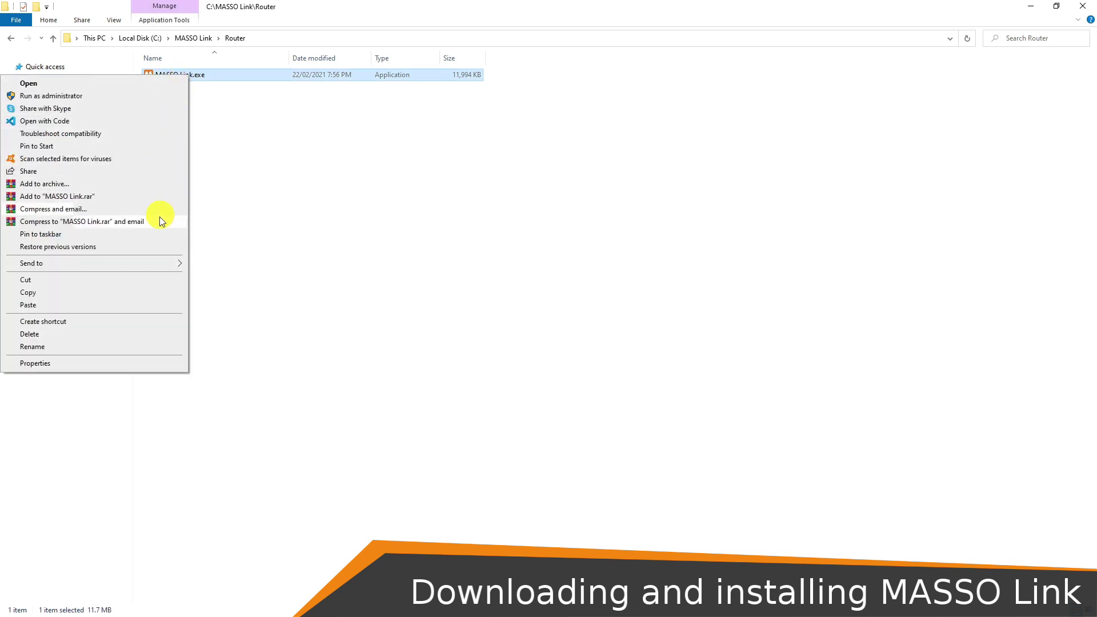
mouse_move(167, 263)
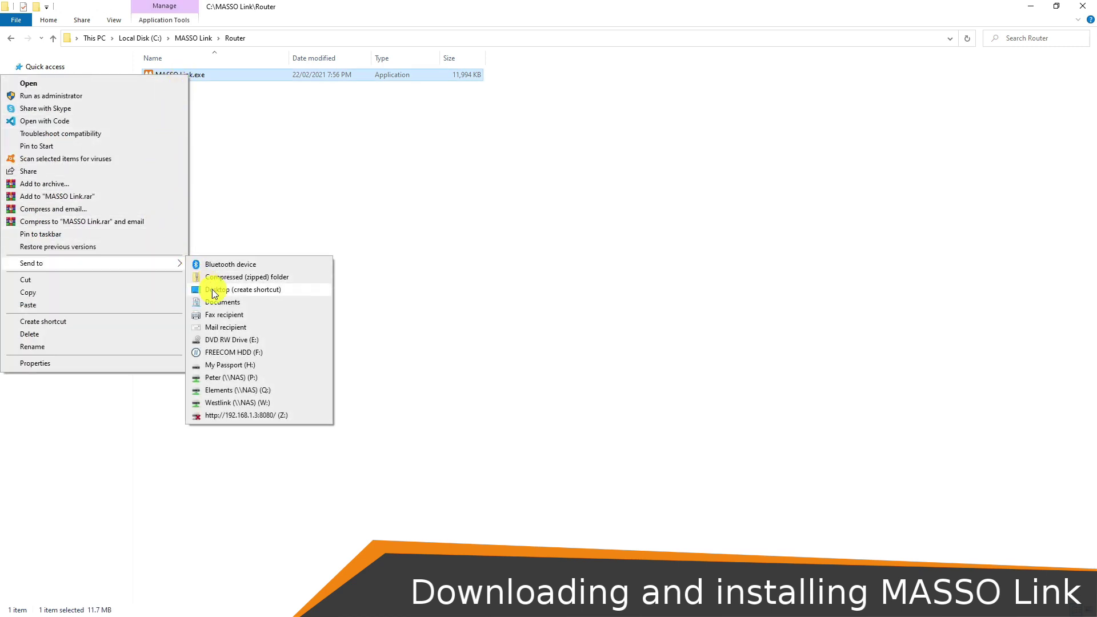
left_click(214, 291)
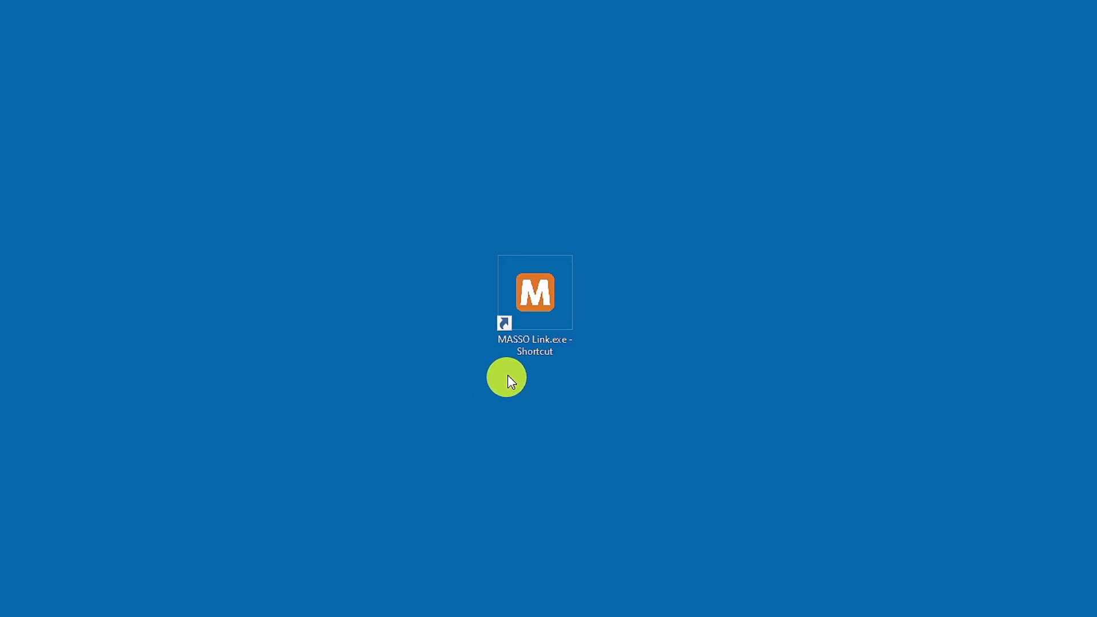
- Launch MASSO Link v2.0 from the new desktop shortcut for the Router machine
double_click(536, 346)
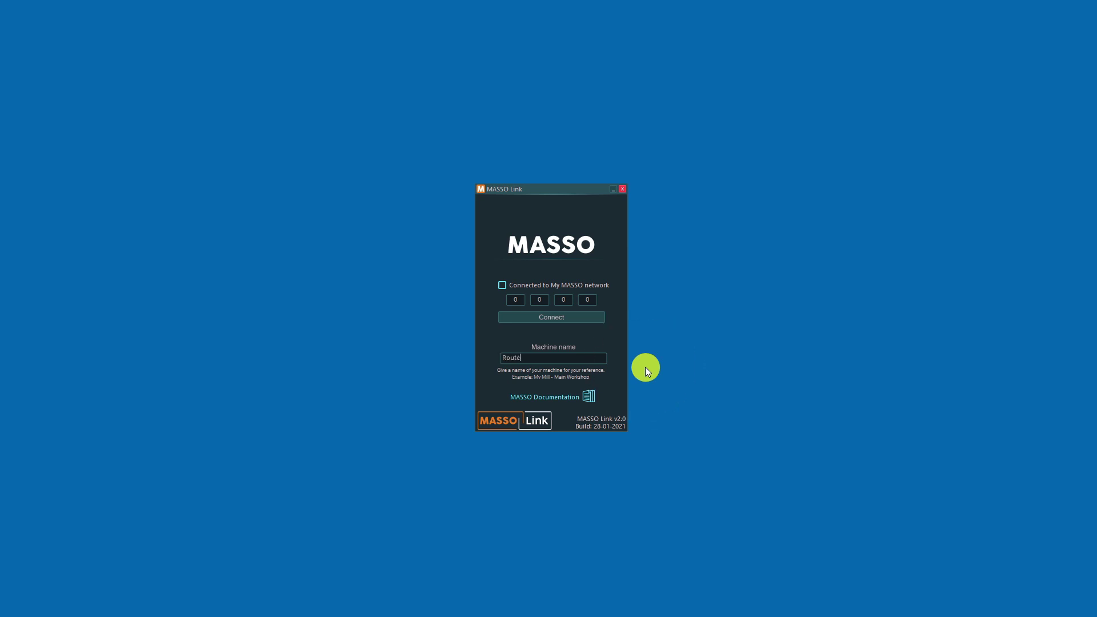
- Enter IP 192.168.1.222, connect, and grant MASSO Link firewall access in the security alert
left_click(514, 299)
type("192")
key("Tab")
type("168")
key("Tab")
type("1")
key("Tab")
type("222")
left_click(599, 317)
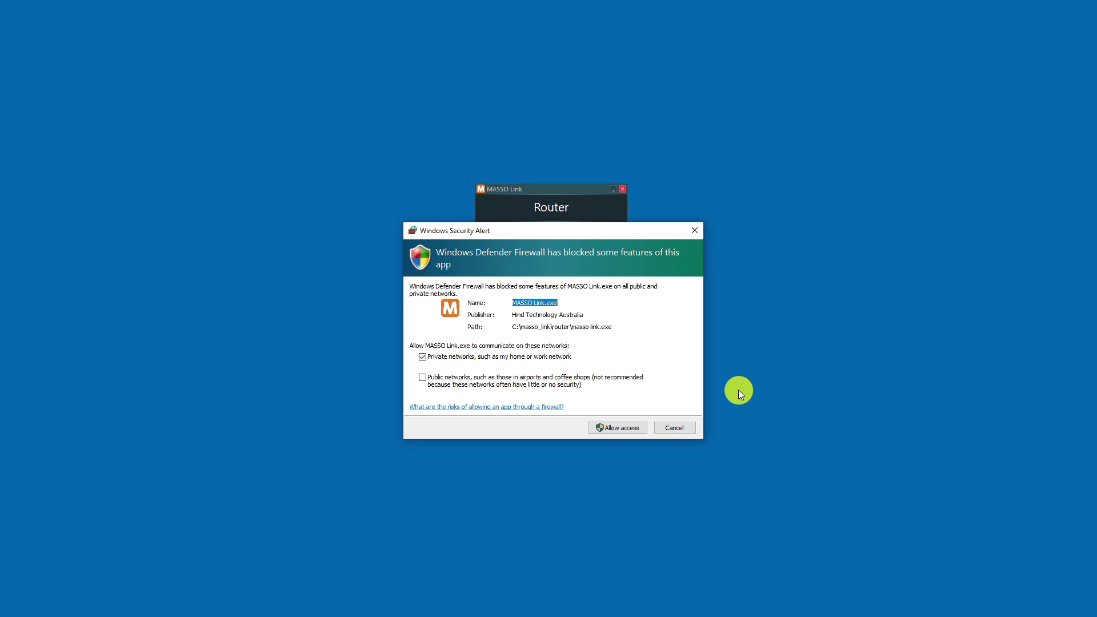
left_click(636, 430)
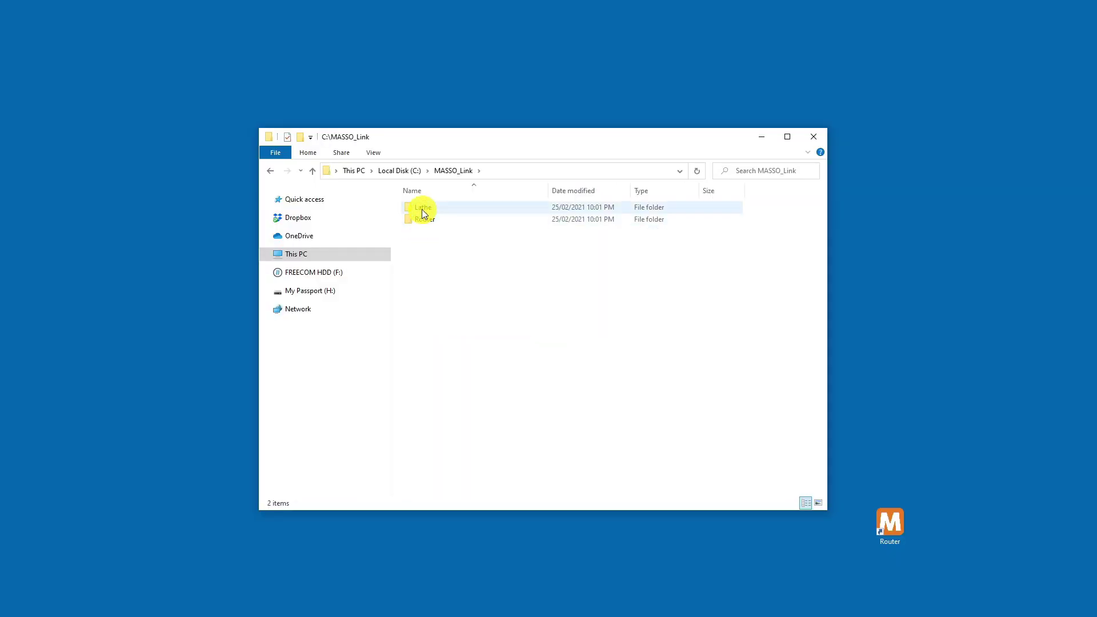
- Create a desktop shortcut to the MASSO Link.exe copy in the Lathe folder
double_click(422, 209)
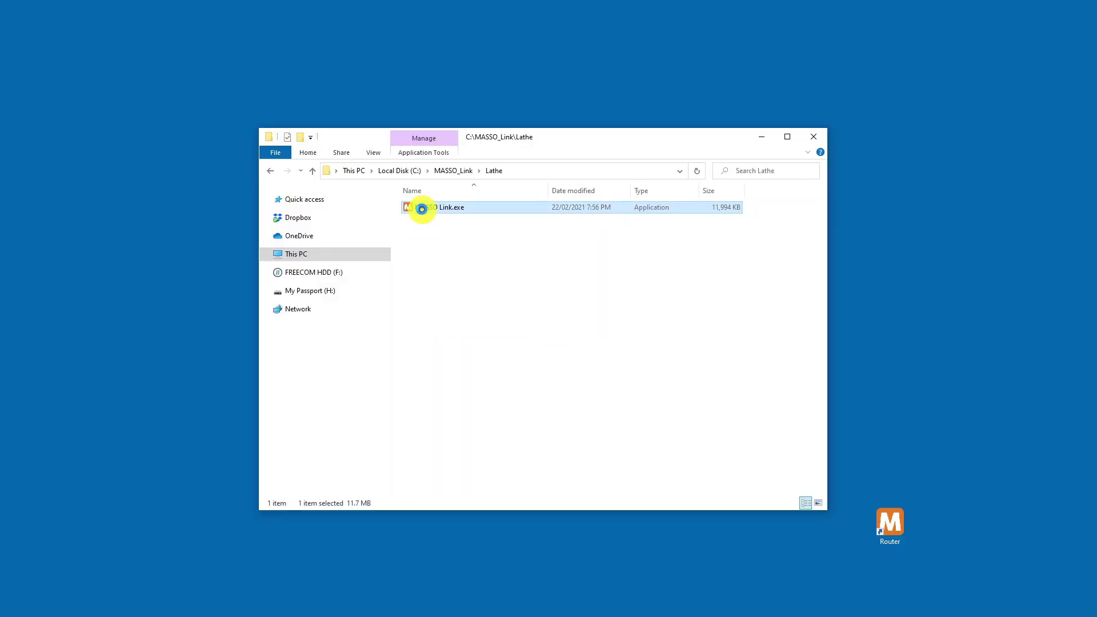
right_click(421, 209)
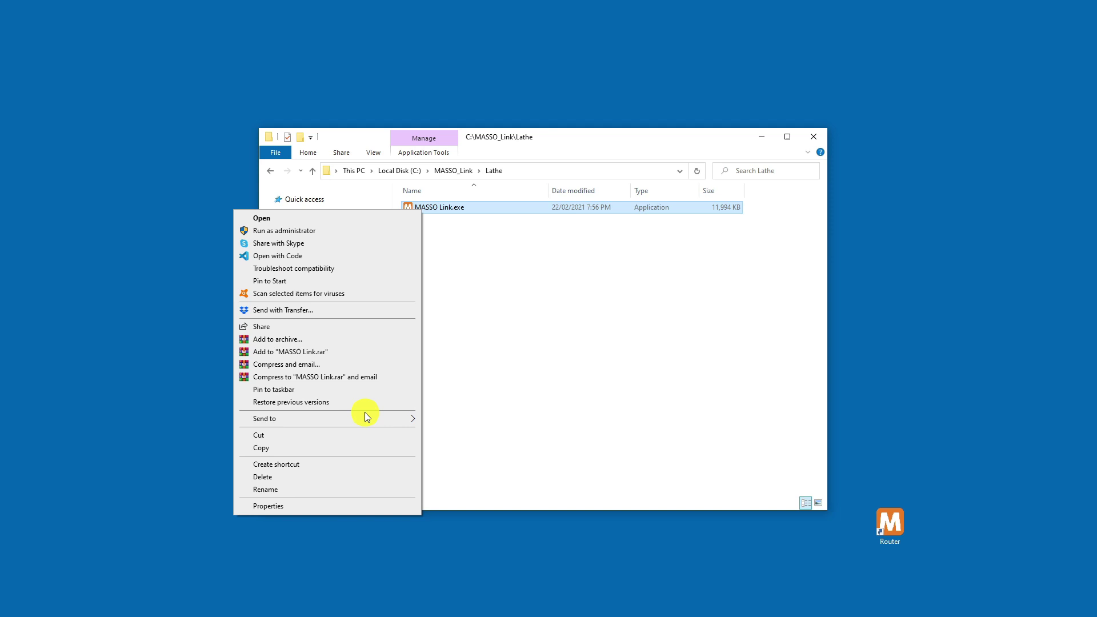
mouse_move(365, 416)
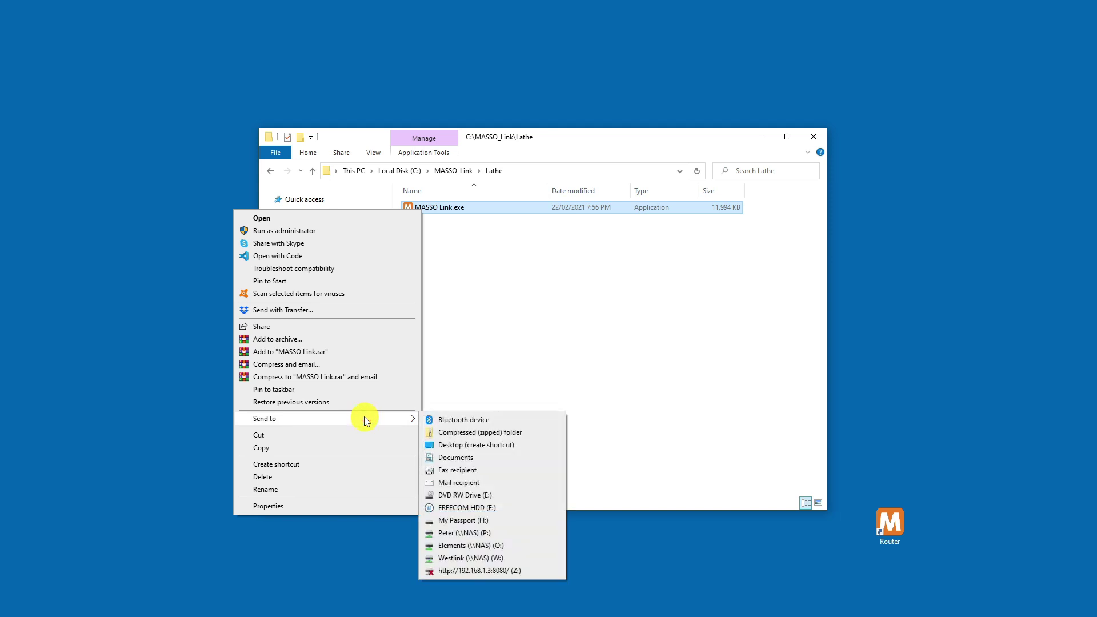
left_click(441, 444)
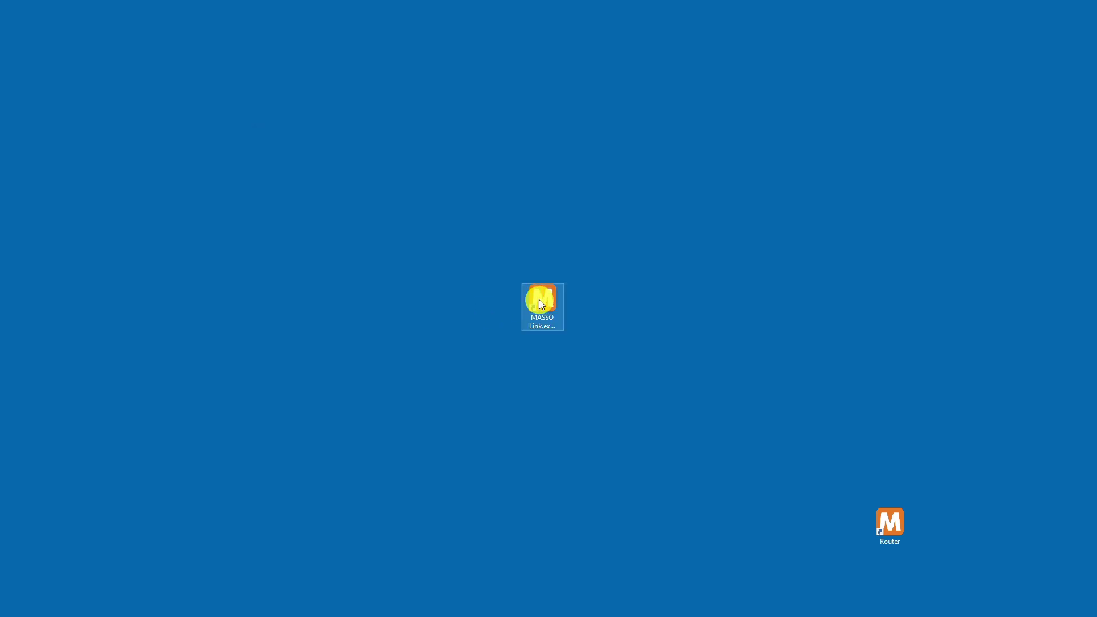
- Rename the new desktop shortcut to Lathe
right_click(539, 299)
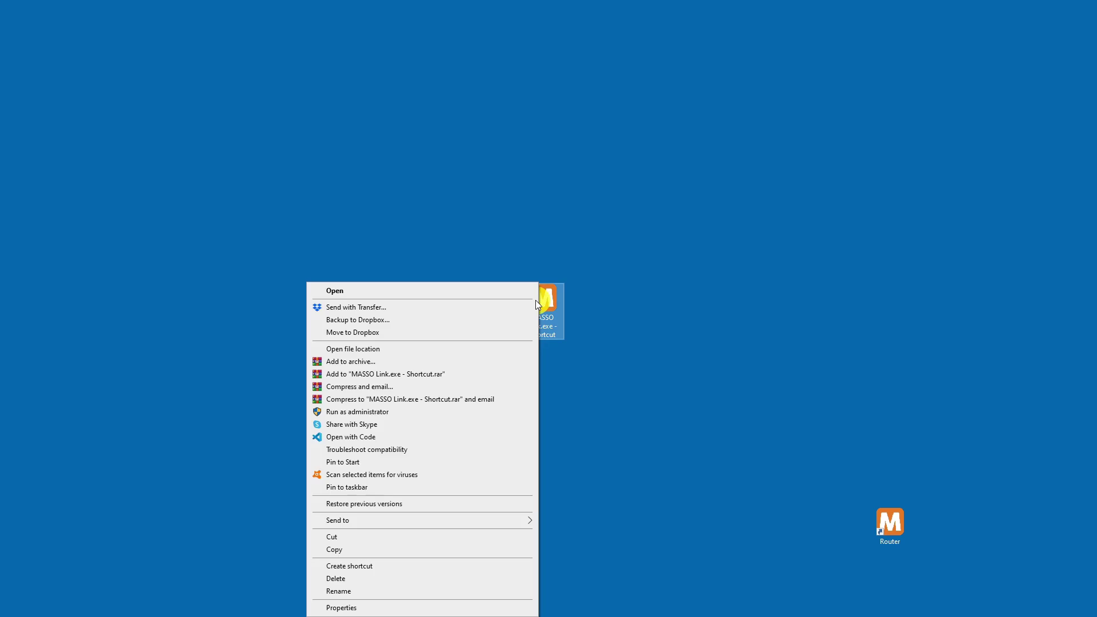
left_click(374, 592)
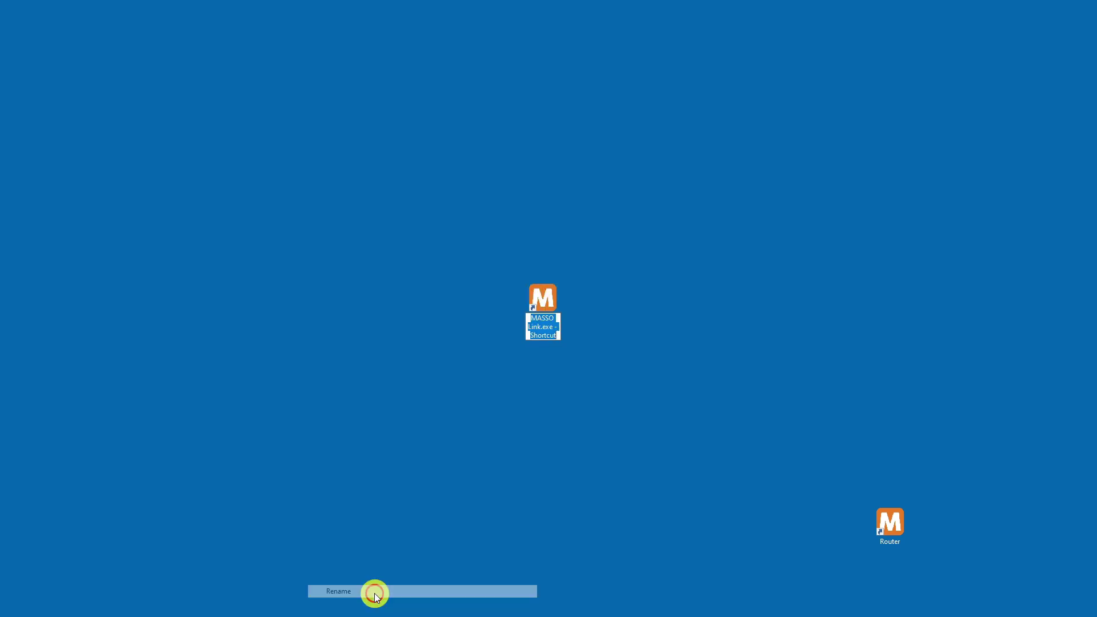
type("Lathe")
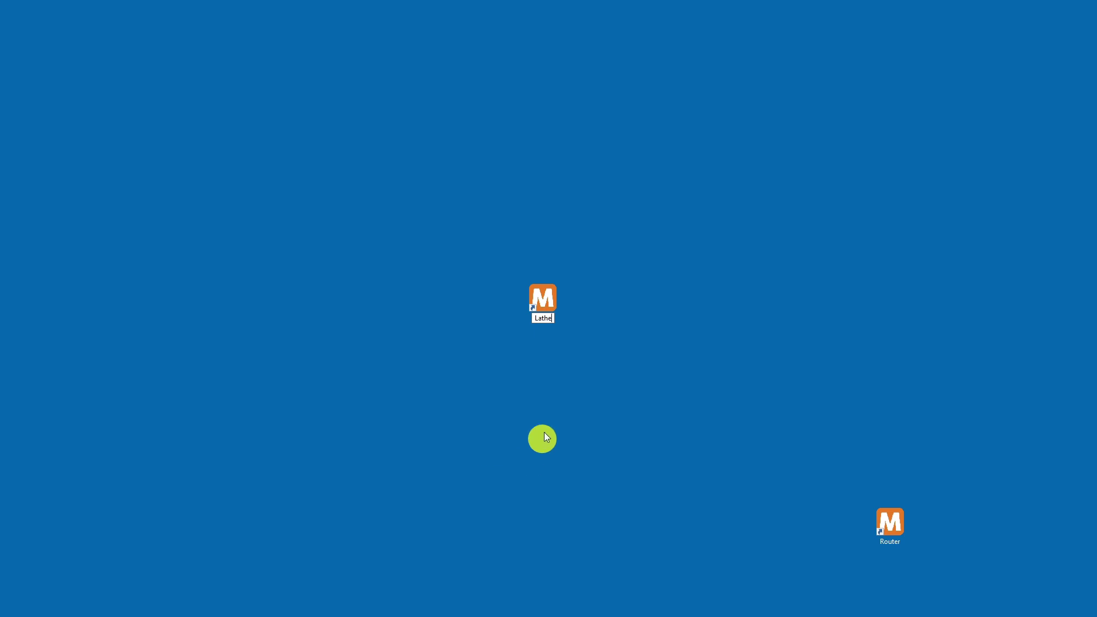
key("Return")
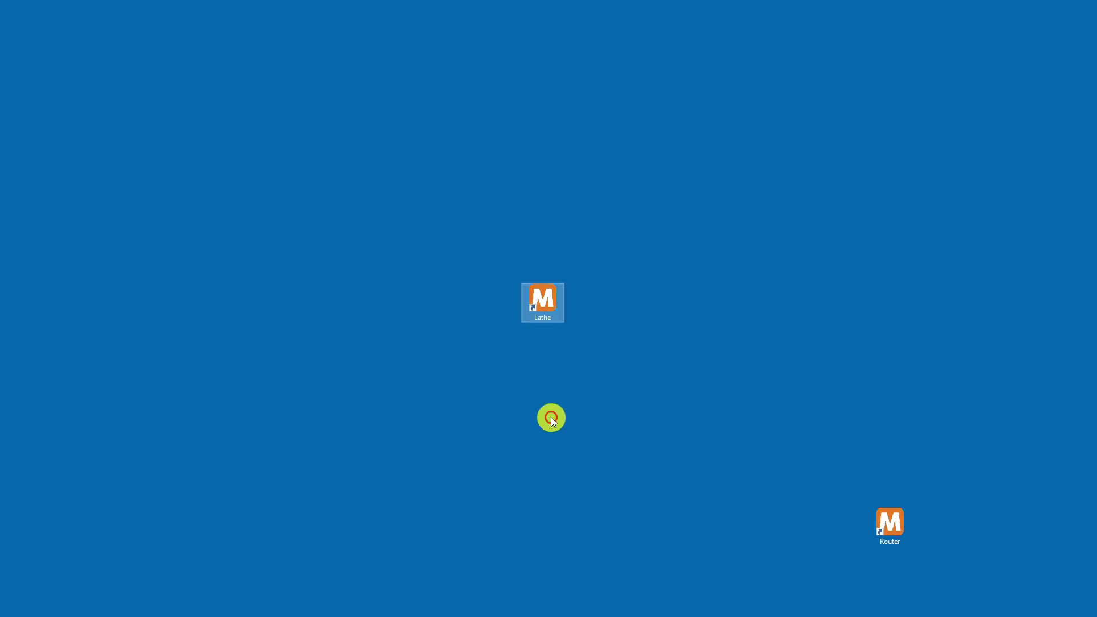
- Launch the Lathe copy, name it Lathe, connect to 192.168.1.11, and allow firewall access
double_click(543, 297)
type("Lathe")
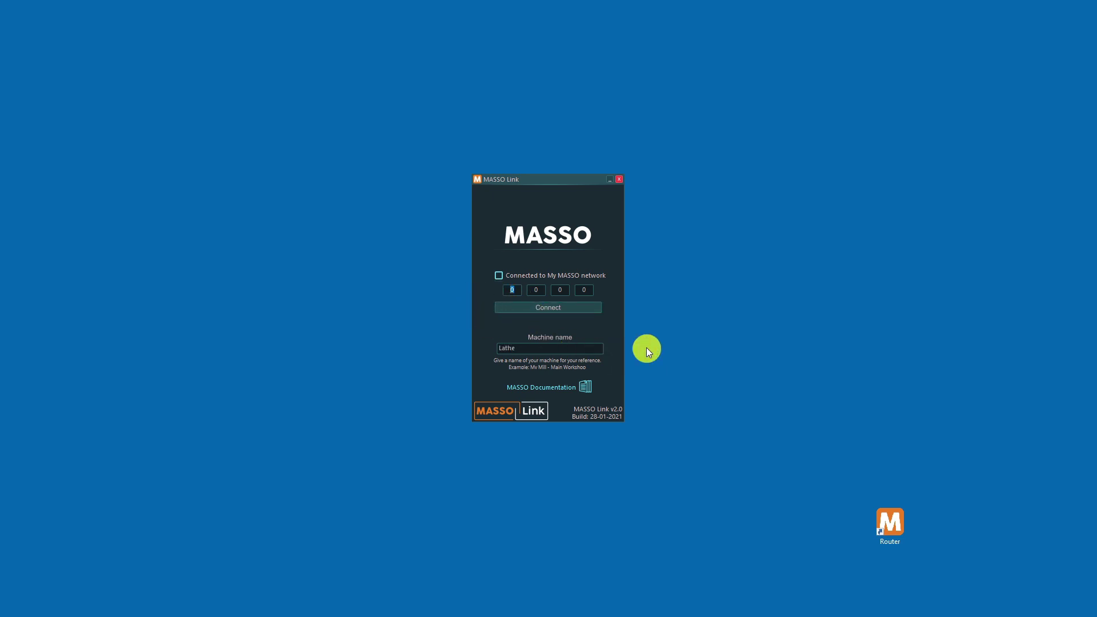
type("192")
key("Tab")
type("168")
key("Tab")
type("1")
key("Tab")
type("11")
left_click(591, 309)
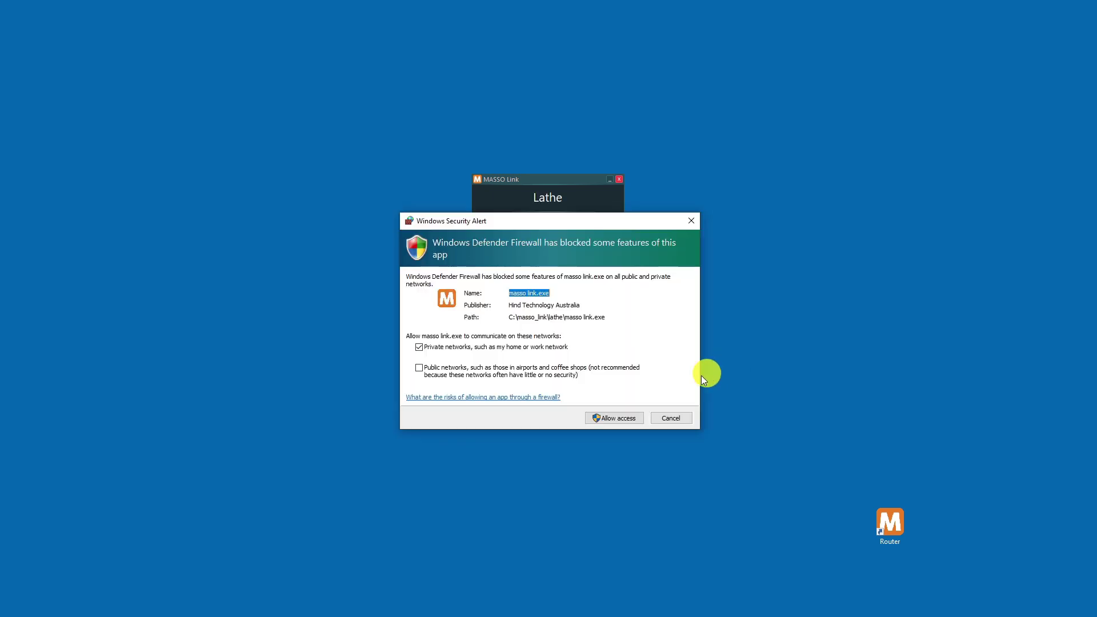
left_click(617, 419)
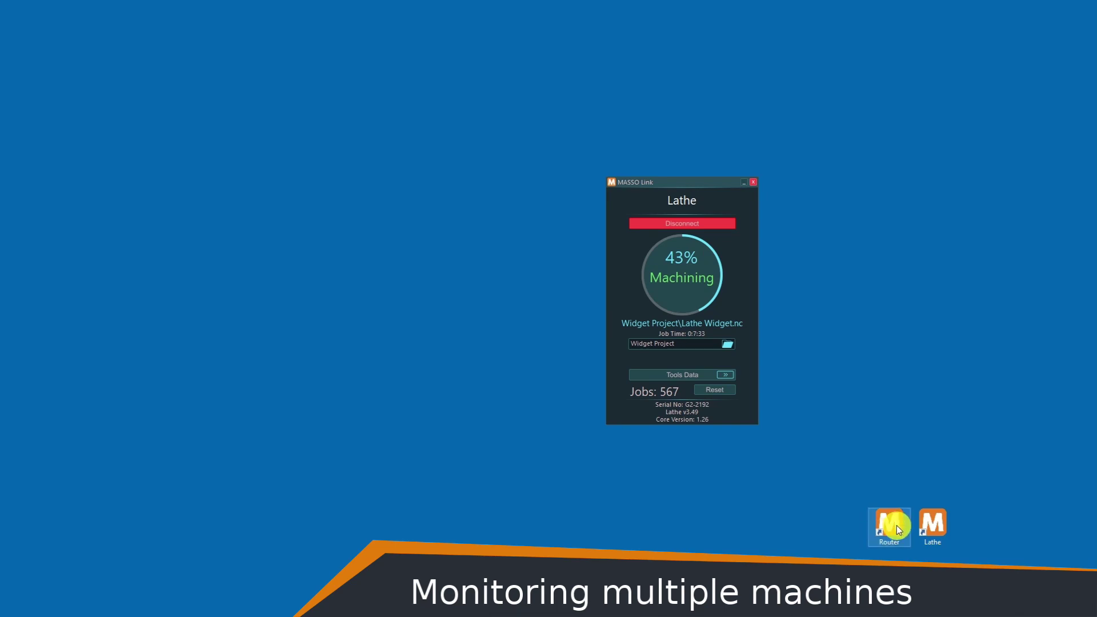
- Open the Router's MASSO Link window from its desktop shortcut beside the Lathe window
double_click(897, 525)
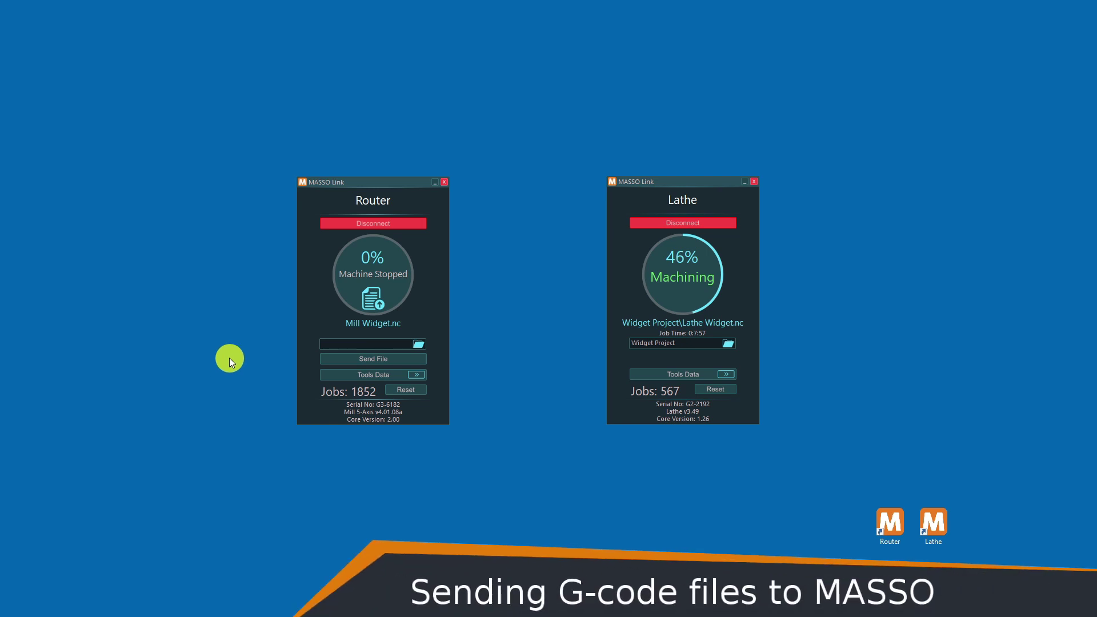
- Send Mill Widget.nc into the Router's 'Widget Project' folder, then zero the Router's Jobs counter
type("Widget Project")
left_click(332, 357)
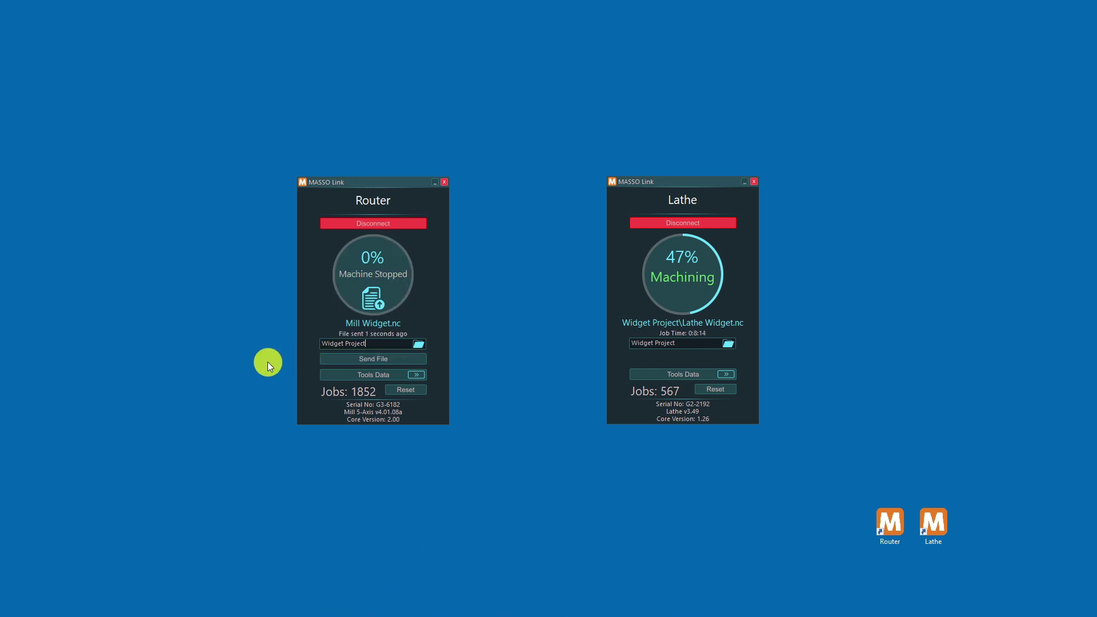
left_click(414, 389)
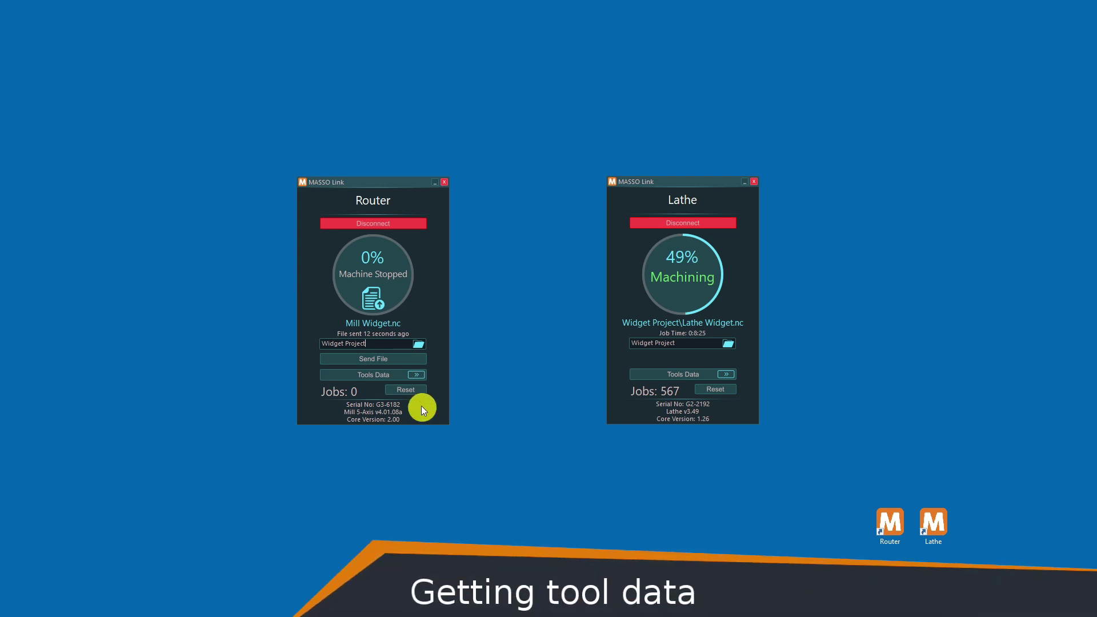
- Expand the Router's tools table and fetch its tool data from the controller
left_click(396, 377)
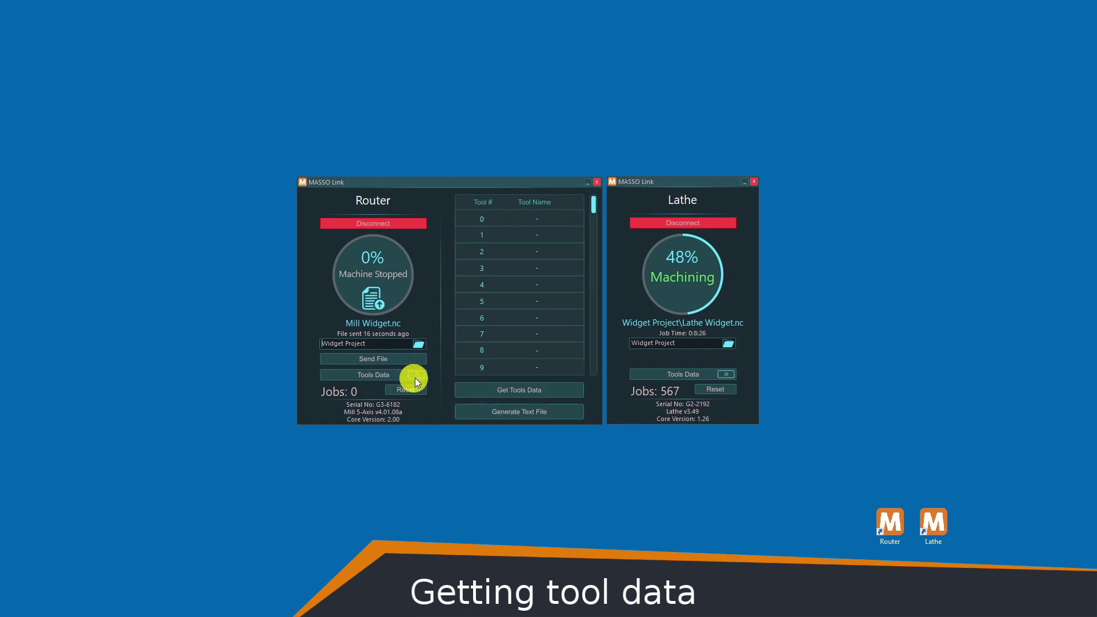
left_click(502, 389)
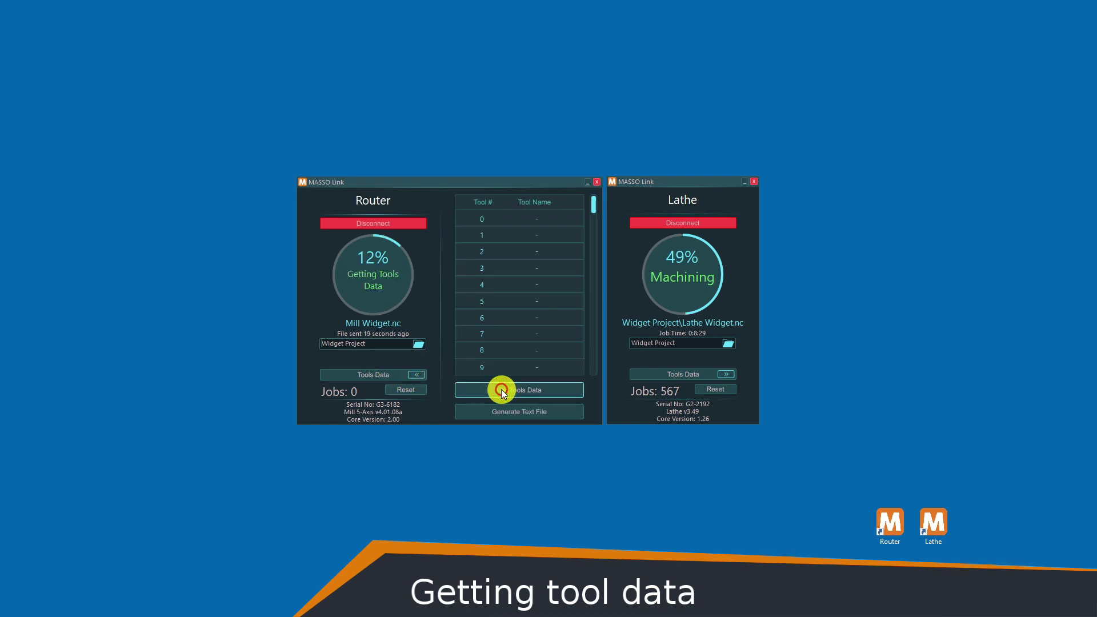